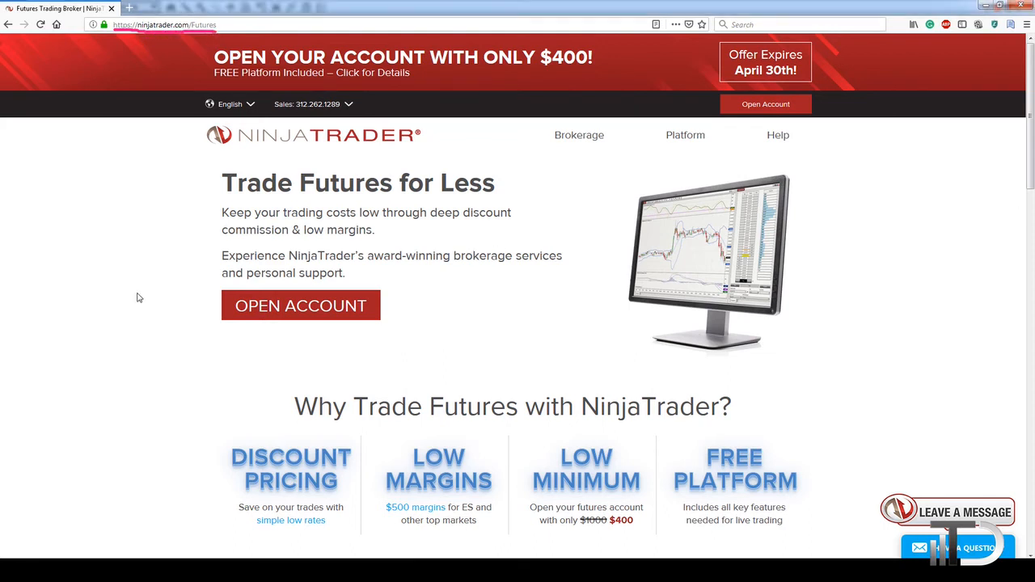
Scroll the Futures page down to the empty 'Not Ready for Live Trading?' signup form.
scroll(138, 296, down, 3)
scroll(139, 296, up, 1)
scroll(139, 296, down, 5)
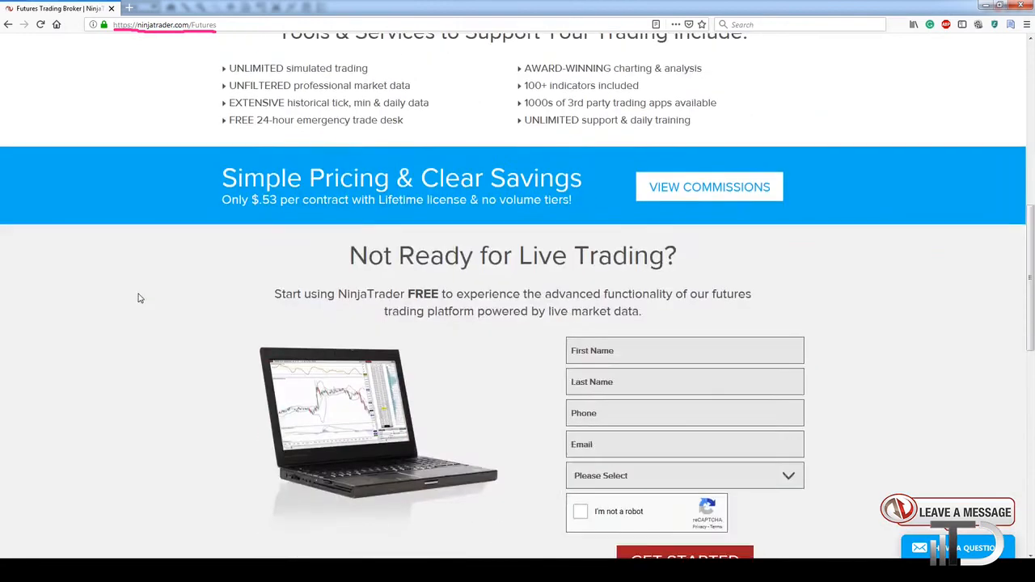
drag(581, 228, 703, 210)
mouse_move(545, 263)
mouse_down()
mouse_move(671, 458)
mouse_move(607, 202)
mouse_up()
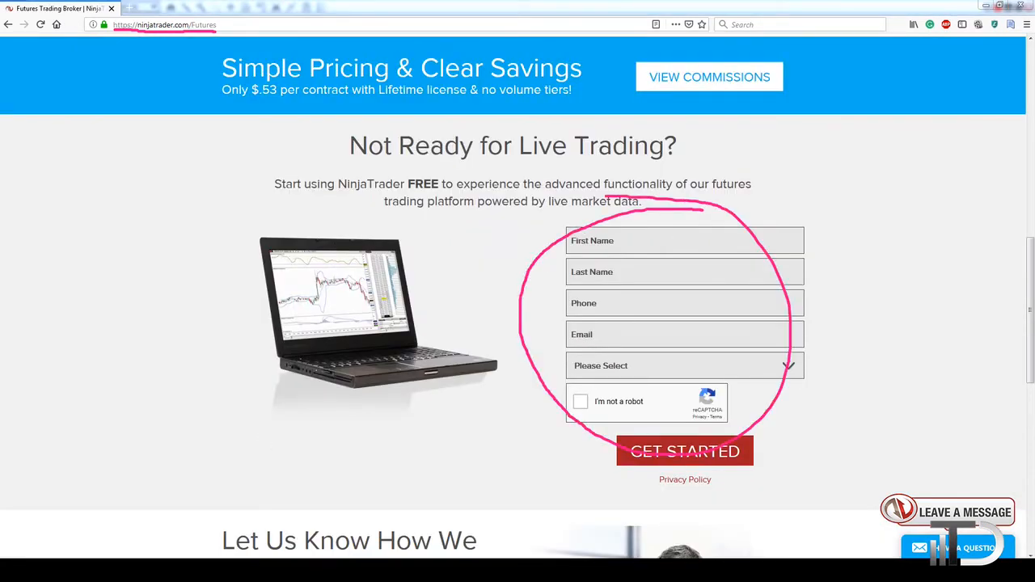
key(Escape)
Enter a first name, last name and phone number in the signup form, then go to the temporary inbox tab.
click(649, 239)
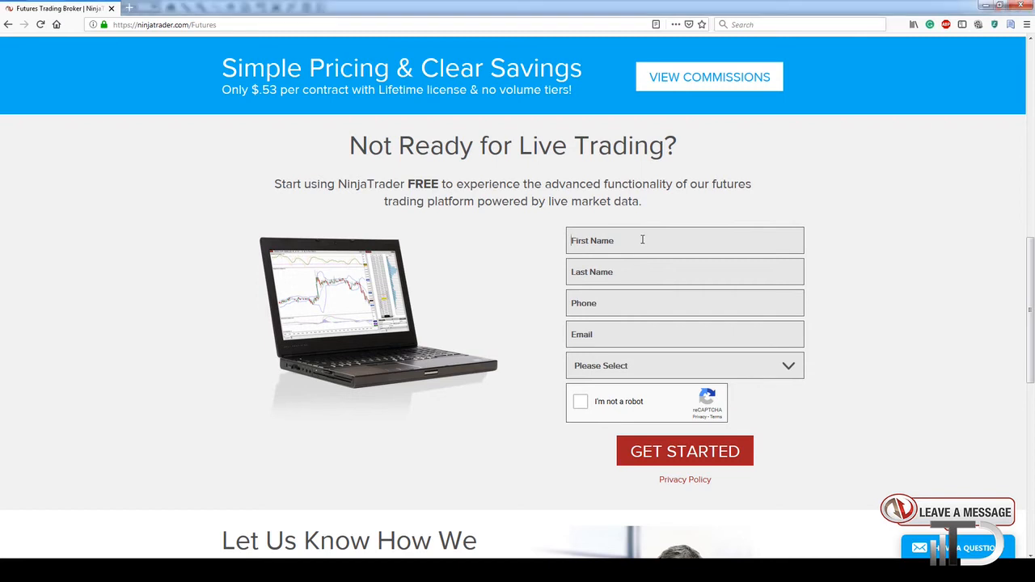
text(gsfgs)
click(619, 275)
text(gsdfgsdf)
click(604, 314)
text(85465465465465)
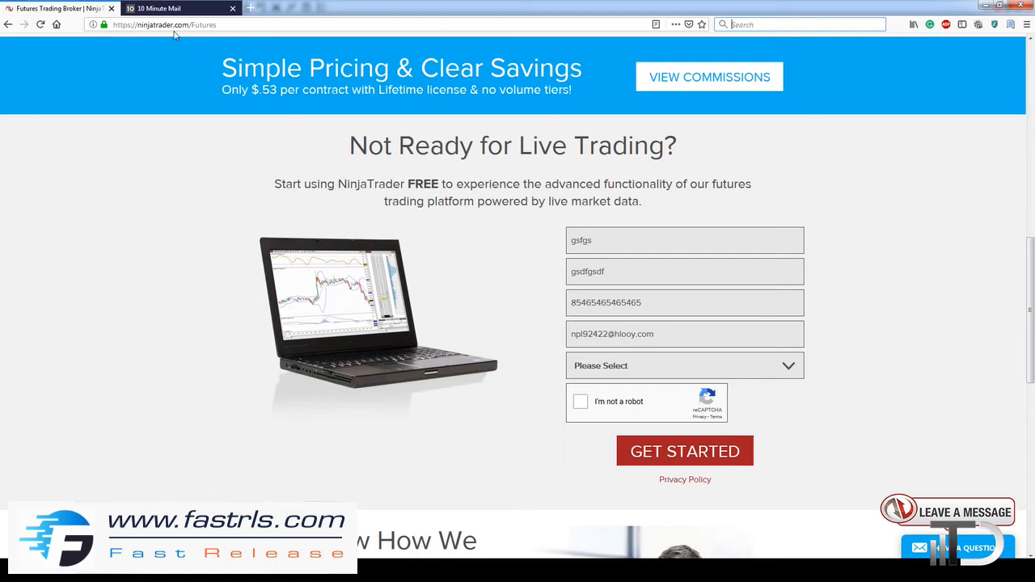
click(150, 9)
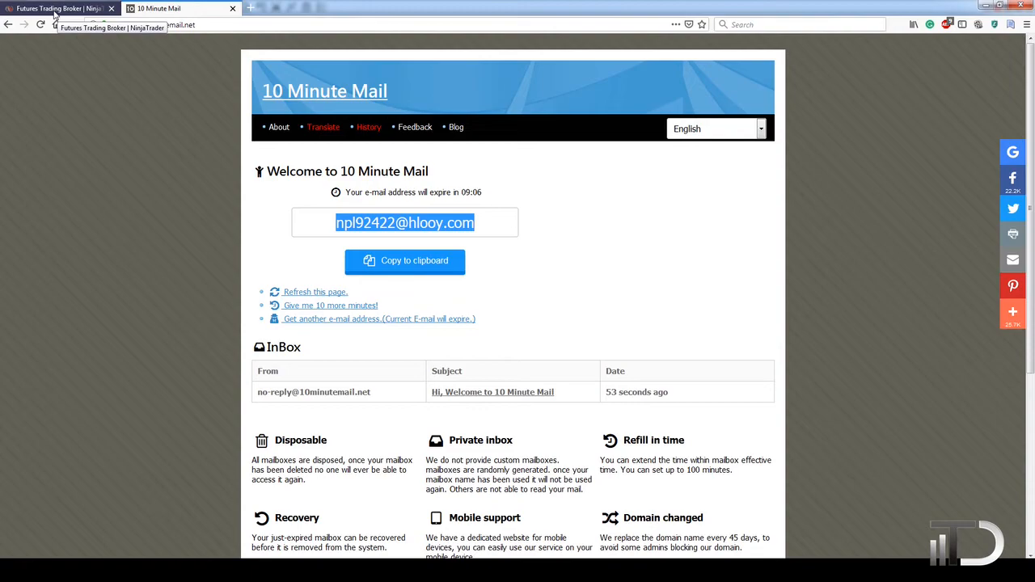
Choose United States as the country, pass the reCAPTCHA check and submit with GET STARTED.
click(54, 14)
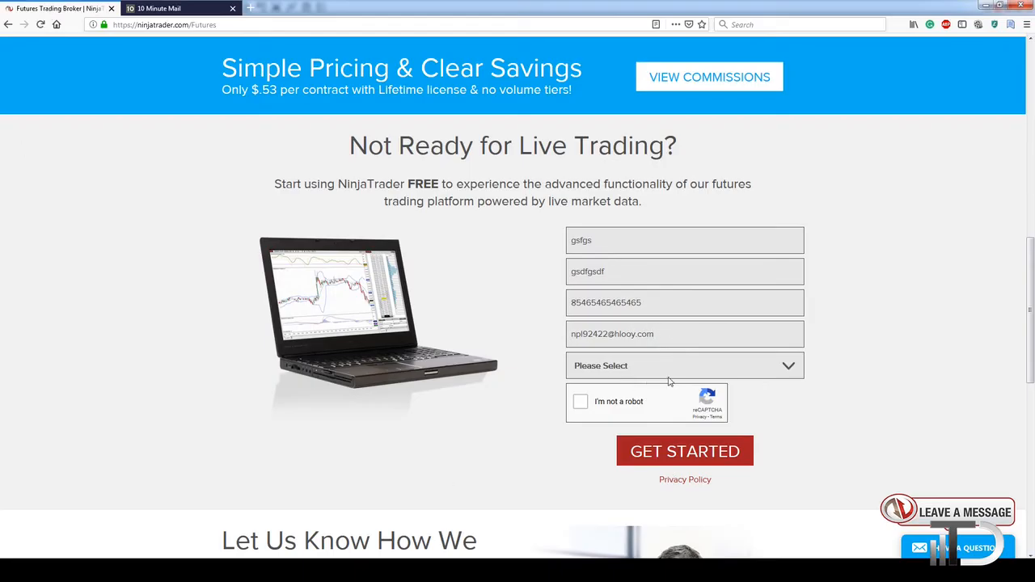
click(789, 369)
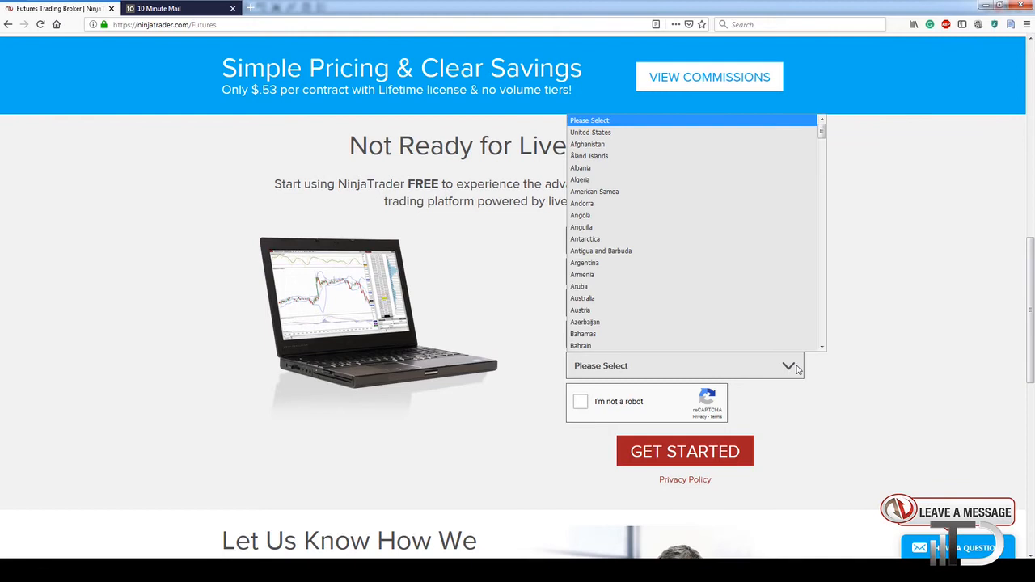
click(631, 132)
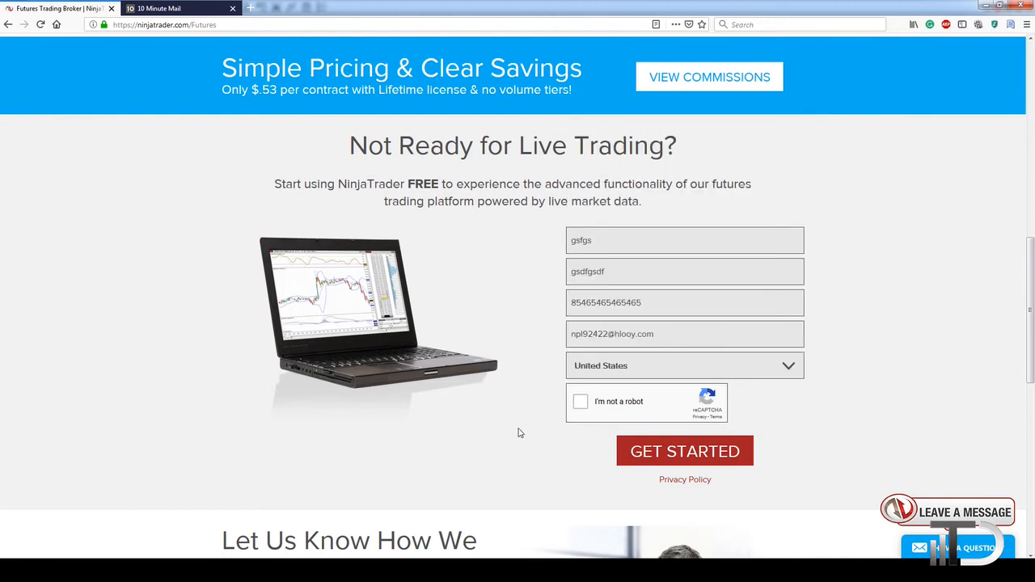
click(580, 402)
click(692, 460)
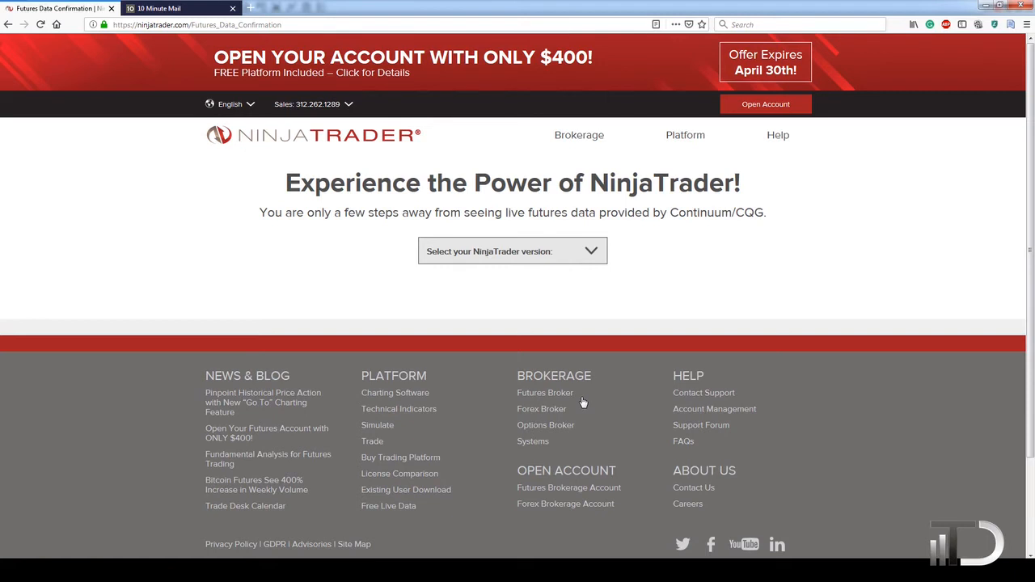
Return to 10 Minute Mail to see the new NinjaTrader and CQG e-mails.
key(ctrl+Tab)
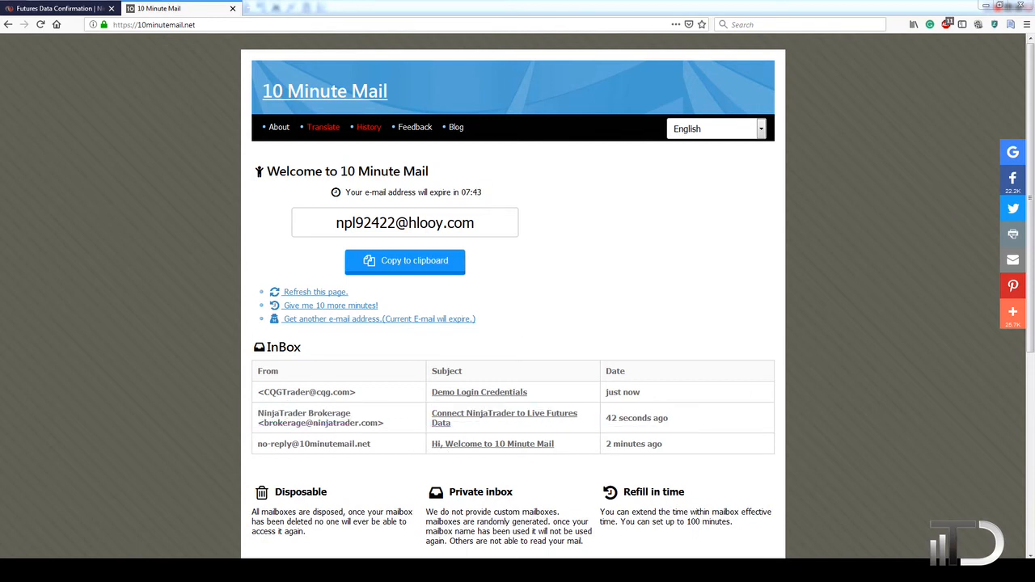
Open CQG's Demo Login Credentials e-mail and select the demo user name and password lines.
click(469, 394)
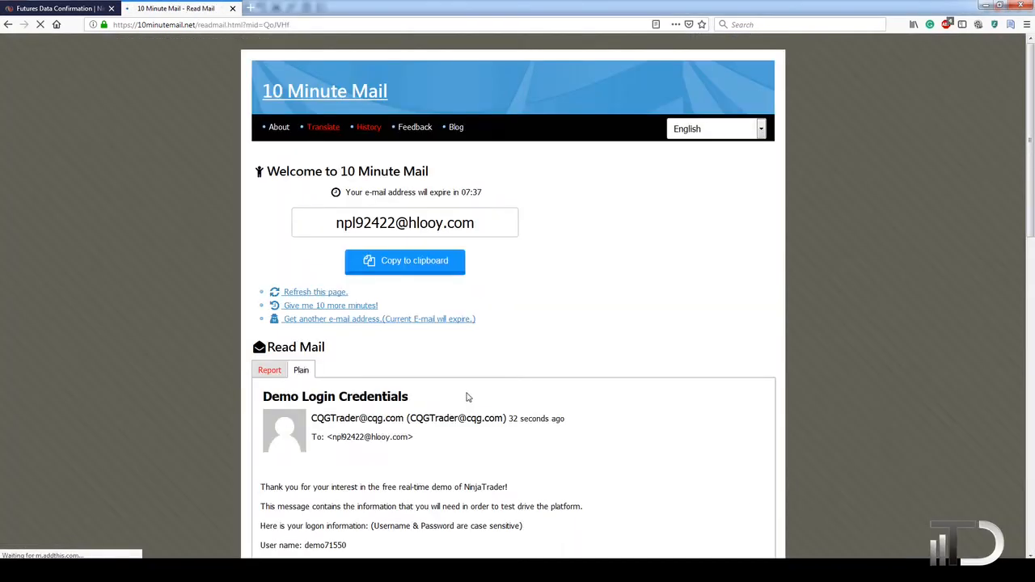
scroll(518, 413, down, 3)
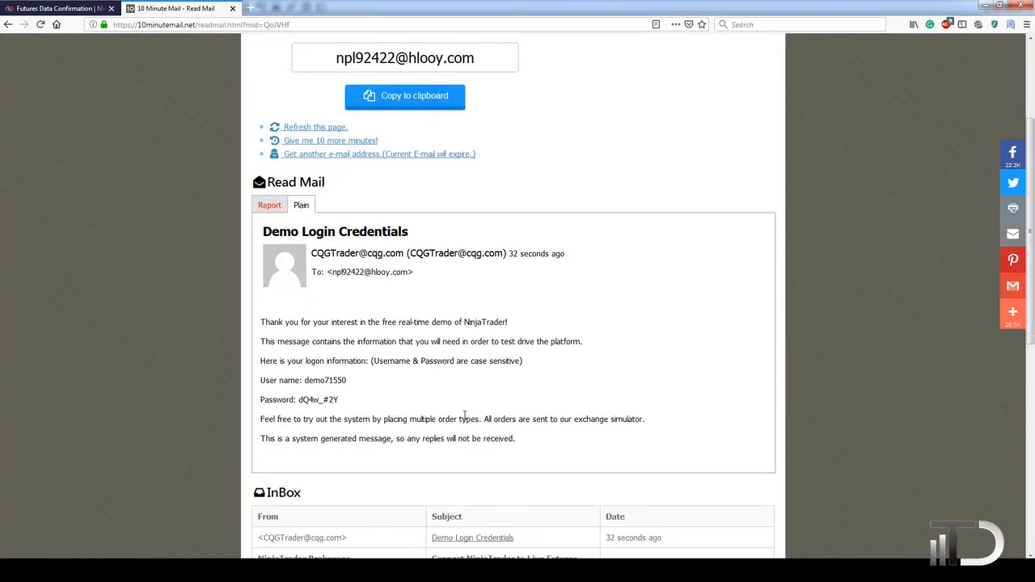
drag(261, 381, 369, 387)
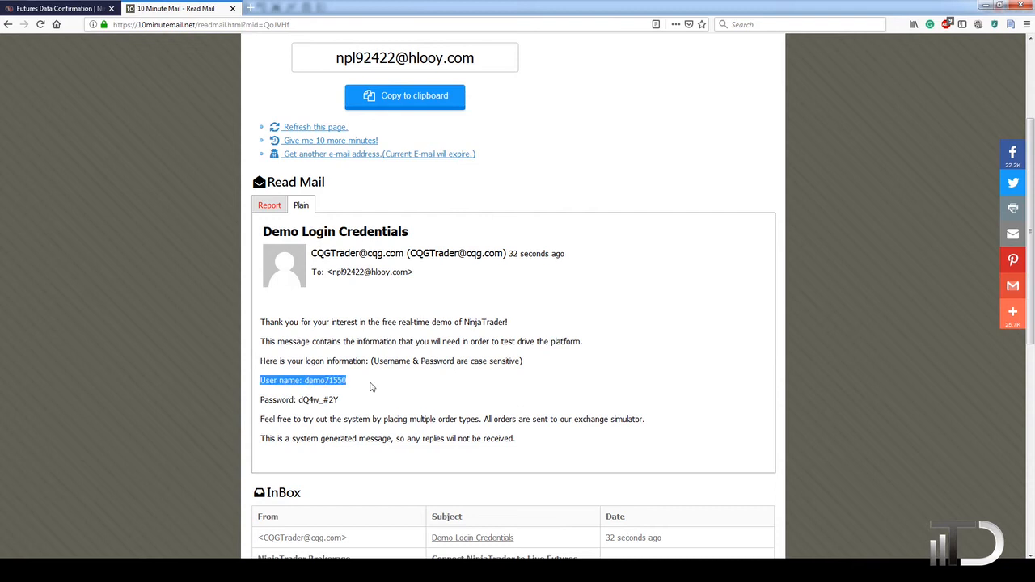
drag(261, 399, 359, 407)
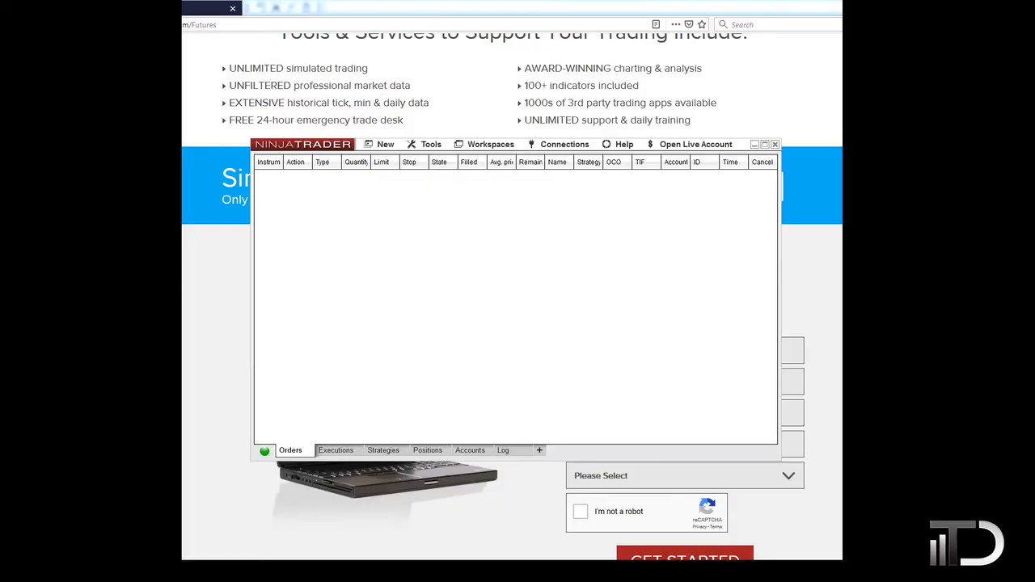
Bring the NinjaTrader Control Center forward and open Connections > Configure.
mouse_move(267, 456)
click(546, 254)
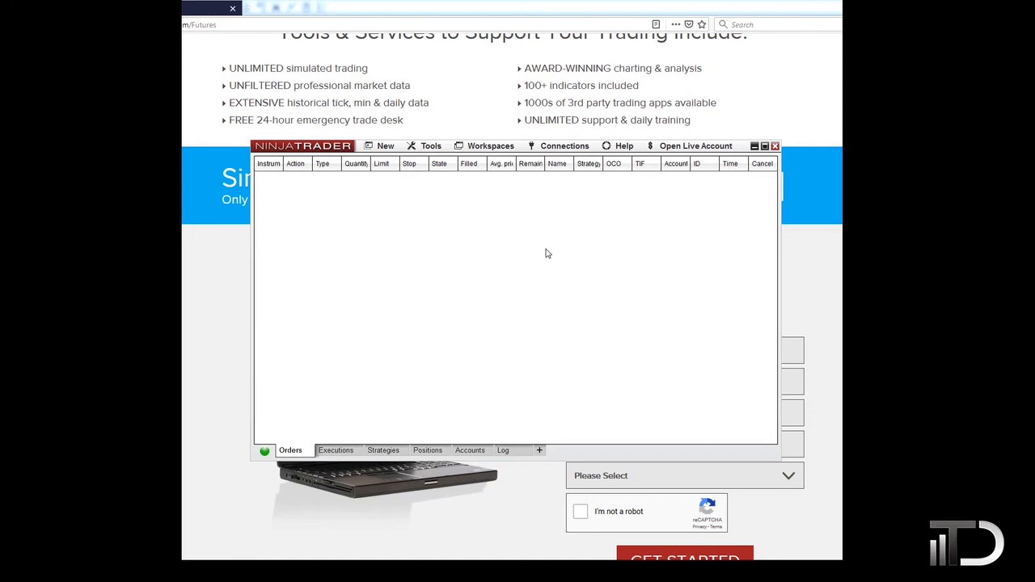
click(570, 153)
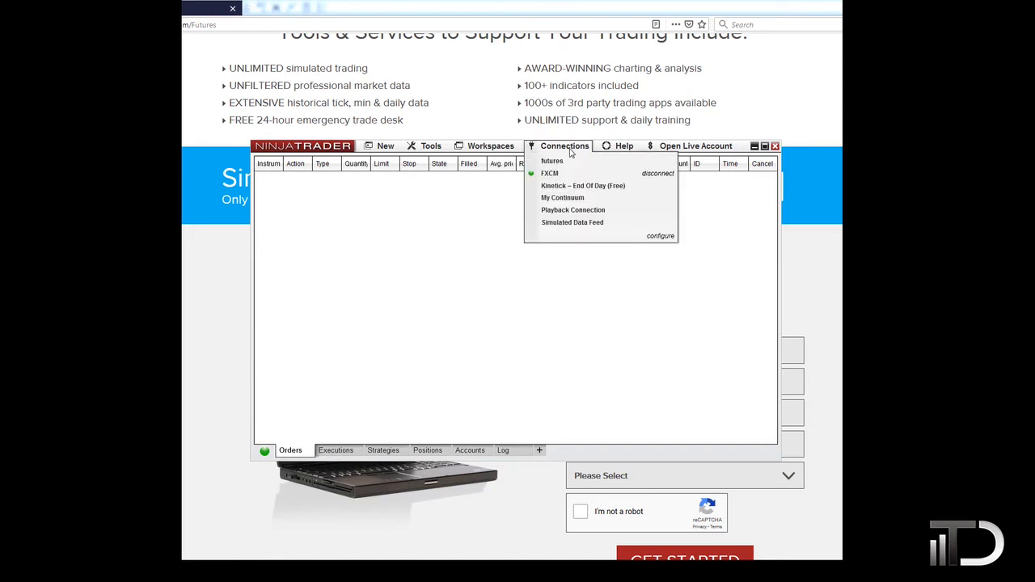
click(657, 235)
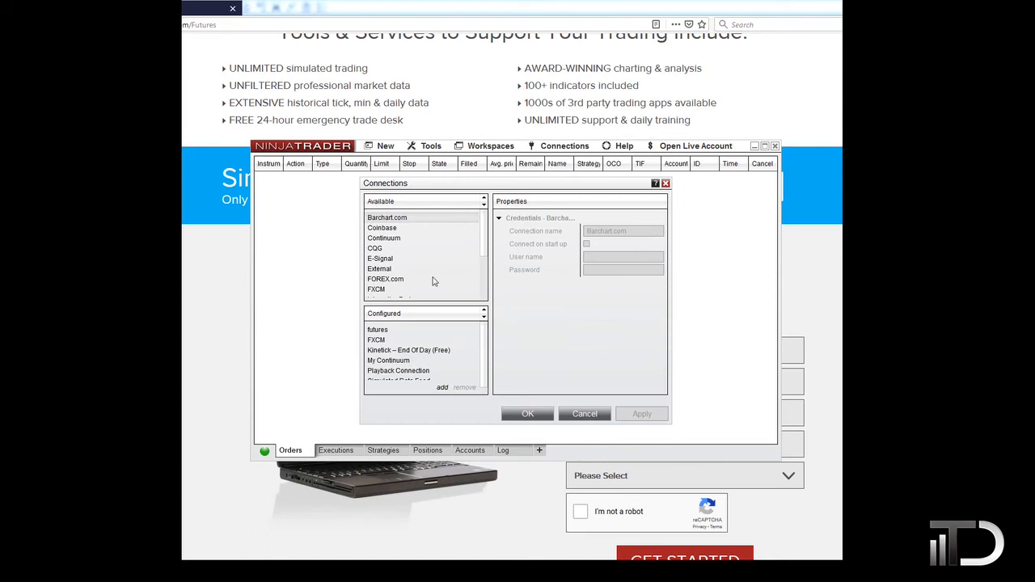
Add Continuum from Available connections, creating 'My Continuum 1', and select it for editing.
click(394, 241)
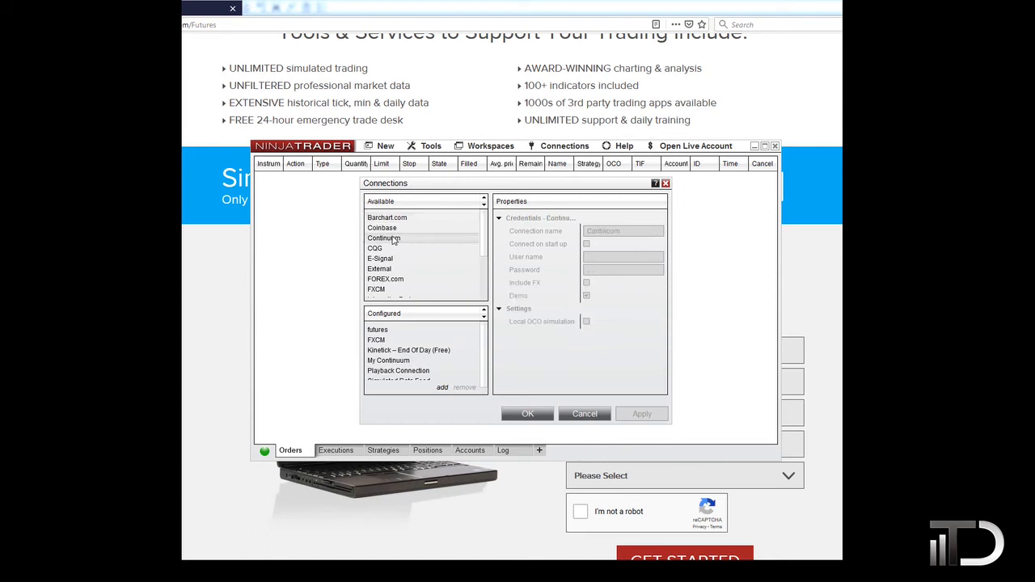
double_click(398, 241)
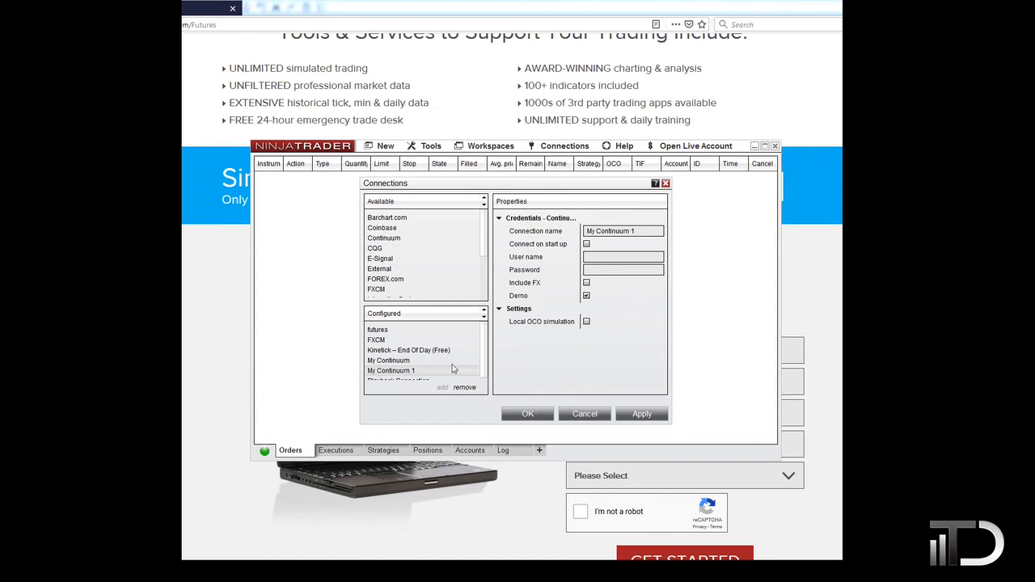
scroll(484, 341, down, 1)
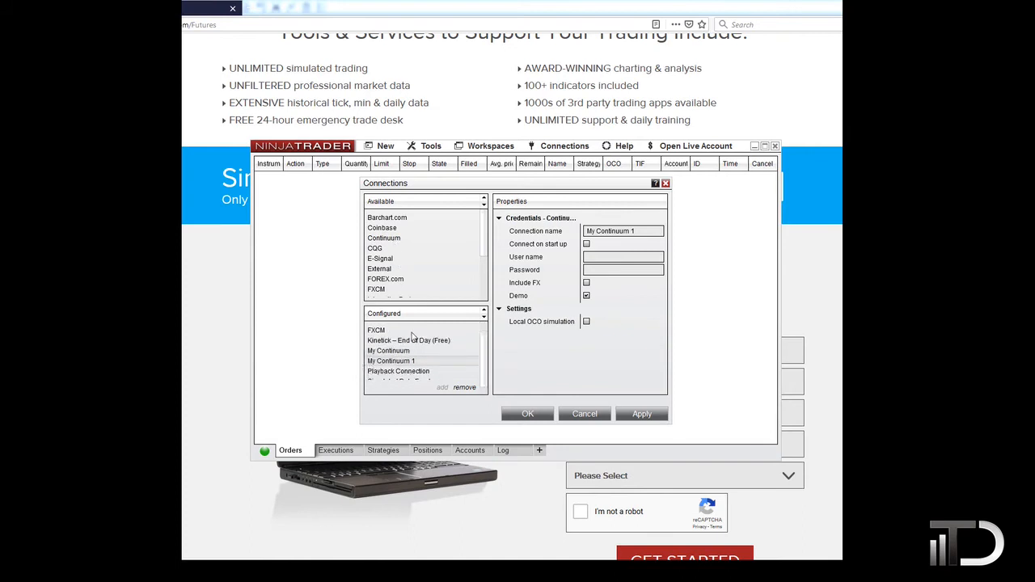
click(389, 352)
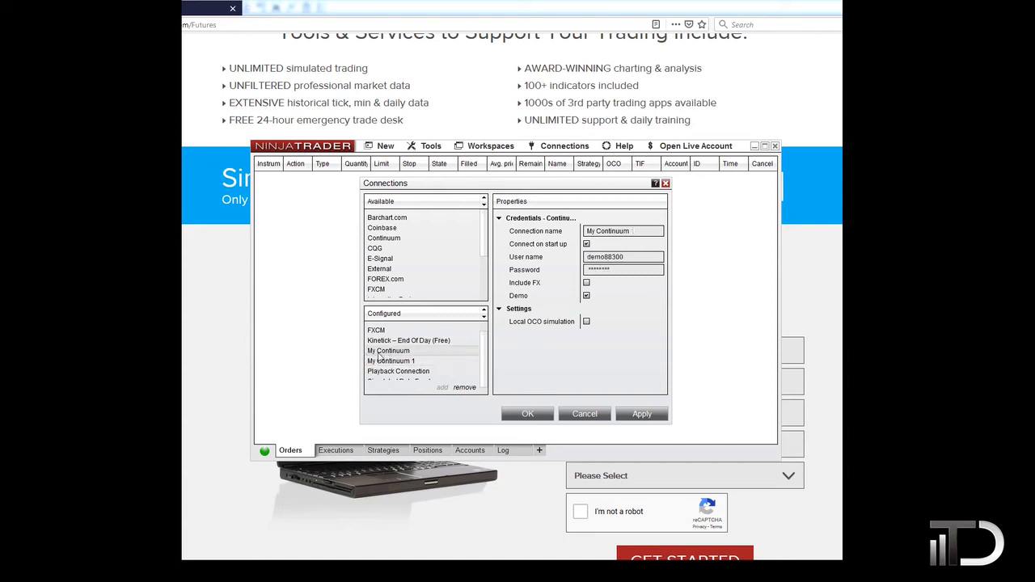
click(390, 364)
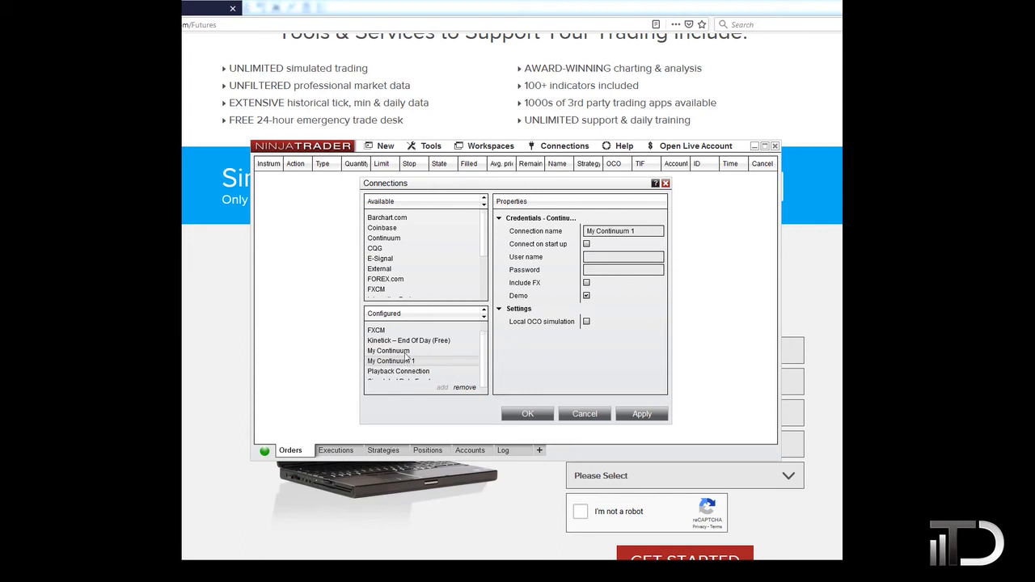
click(430, 361)
Rename the connection to 'futures', enable Connect on start up, and paste the demo user name and password.
drag(654, 231, 551, 229)
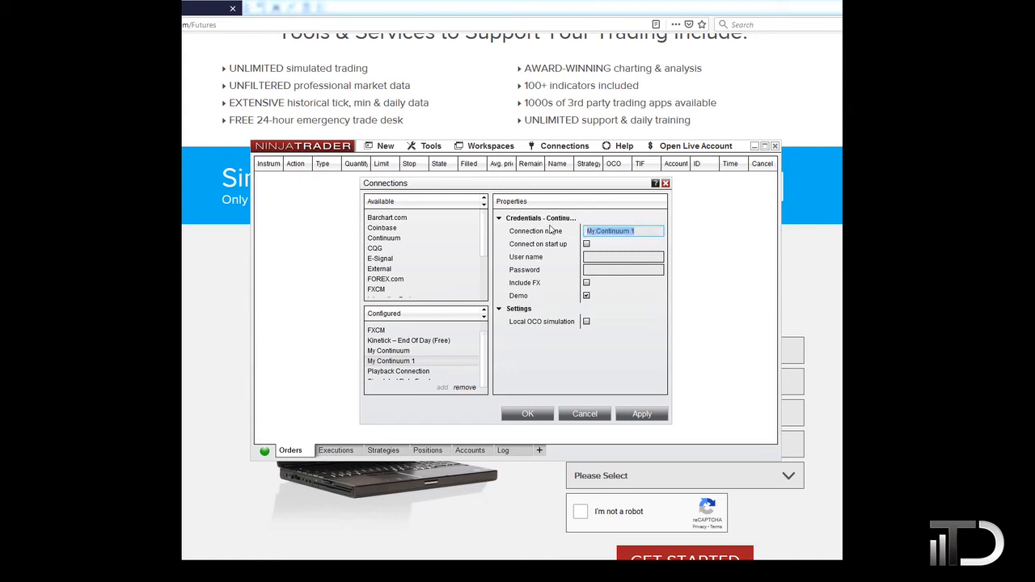
text(futures)
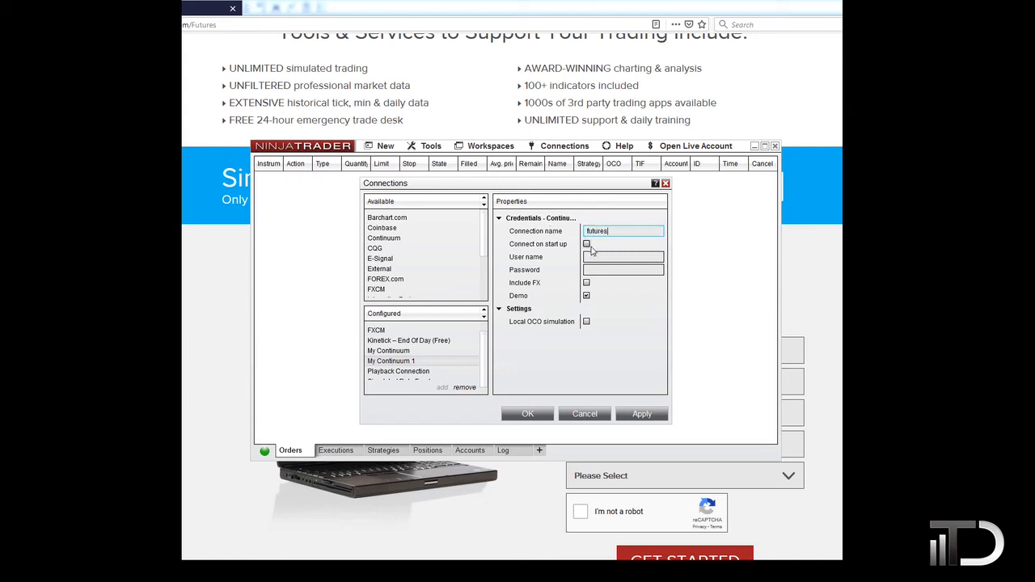
click(587, 245)
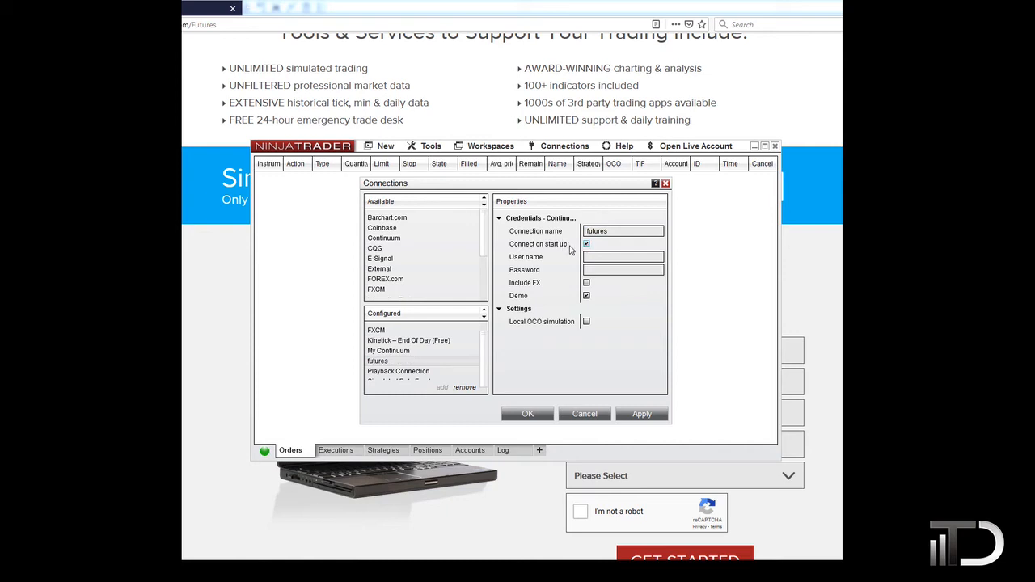
click(601, 257)
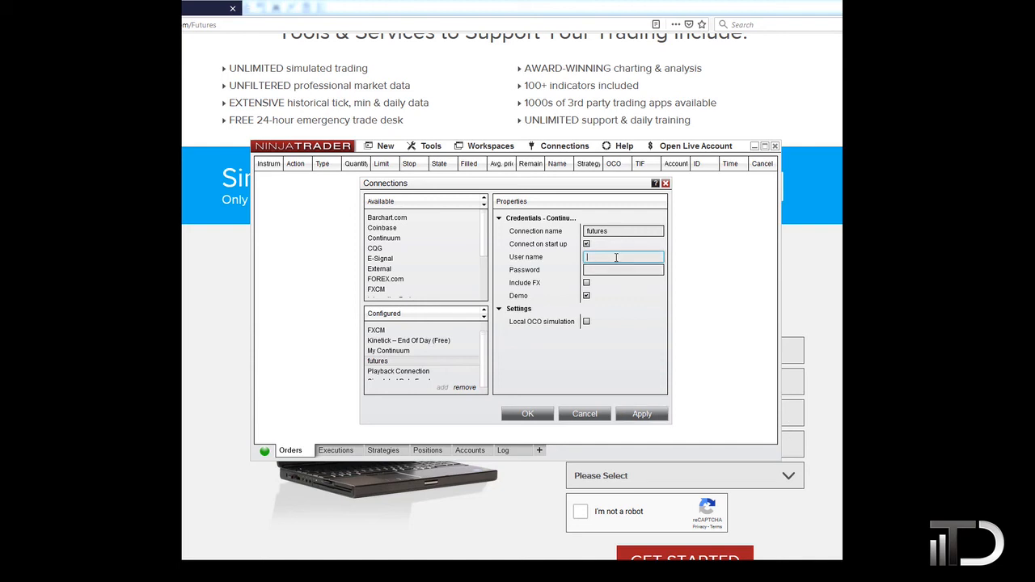
text(demo71550)
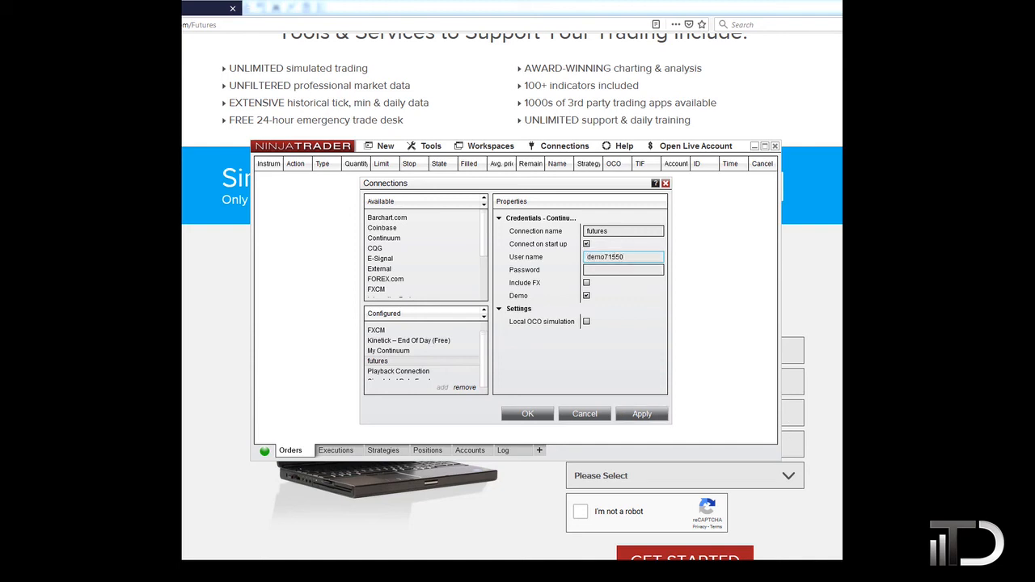
click(613, 270)
key(ctrl+v)
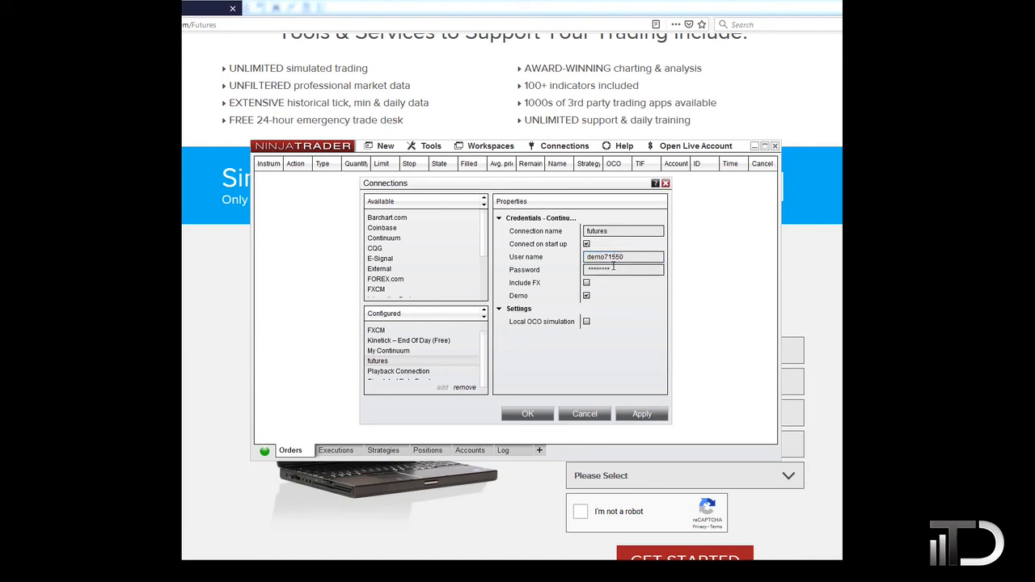
click(615, 234)
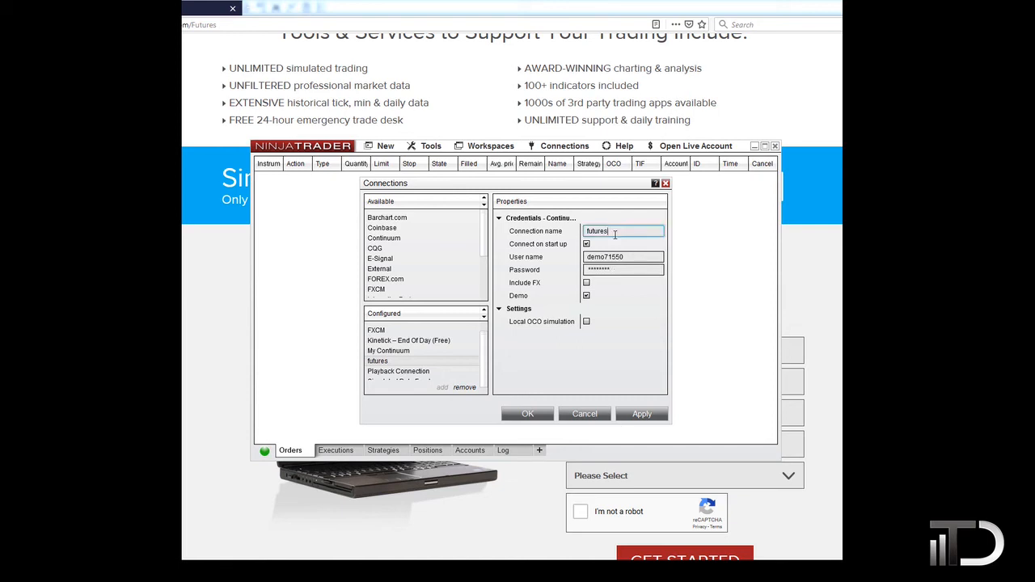
Apply the settings, dismiss the Continuum disclaimer, and save with OK.
click(641, 415)
click(661, 316)
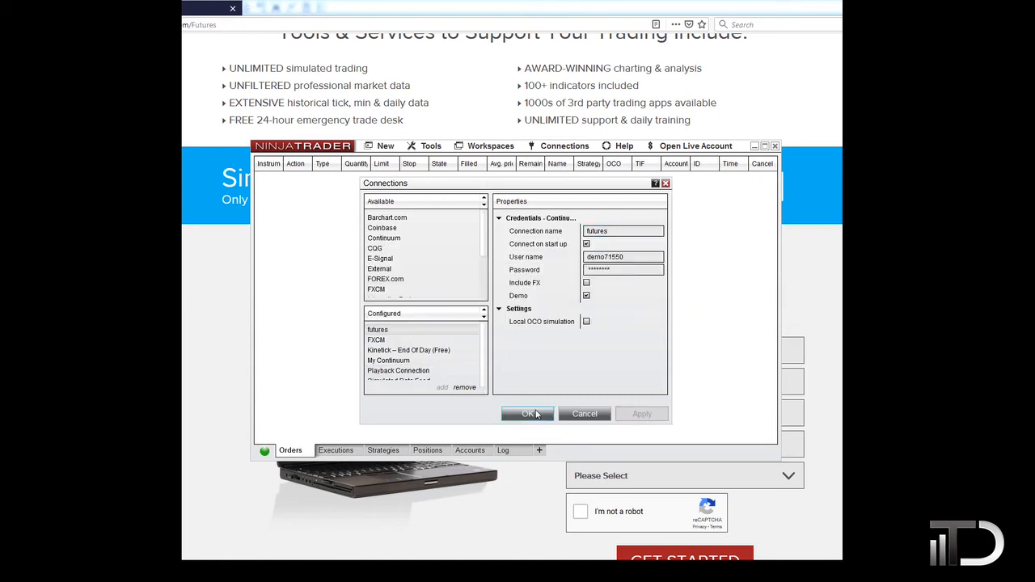
click(530, 414)
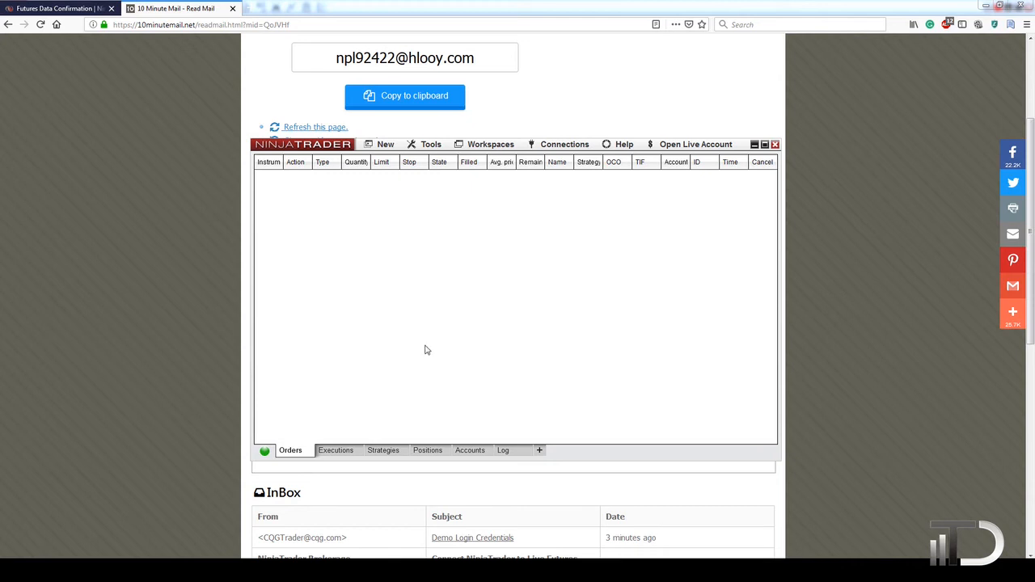
Connect to the 'futures' connection from the Connections menu and check its status indicator.
click(562, 147)
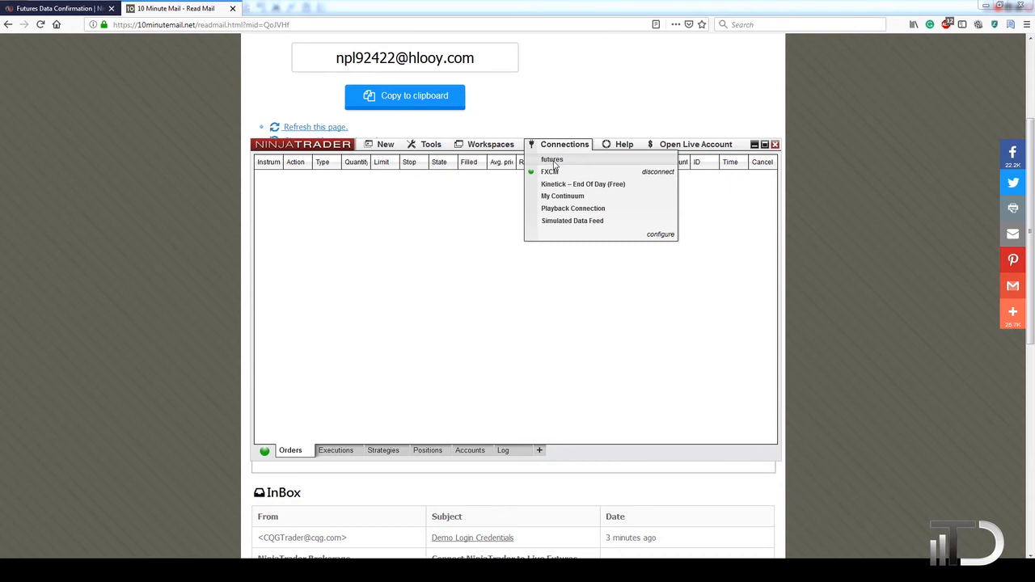
click(553, 161)
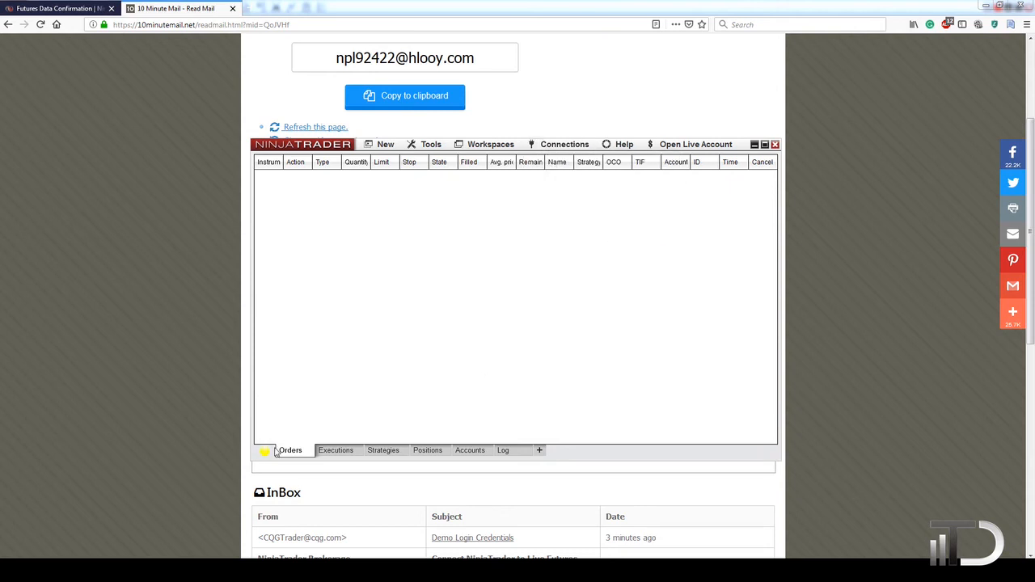
mouse_move(265, 455)
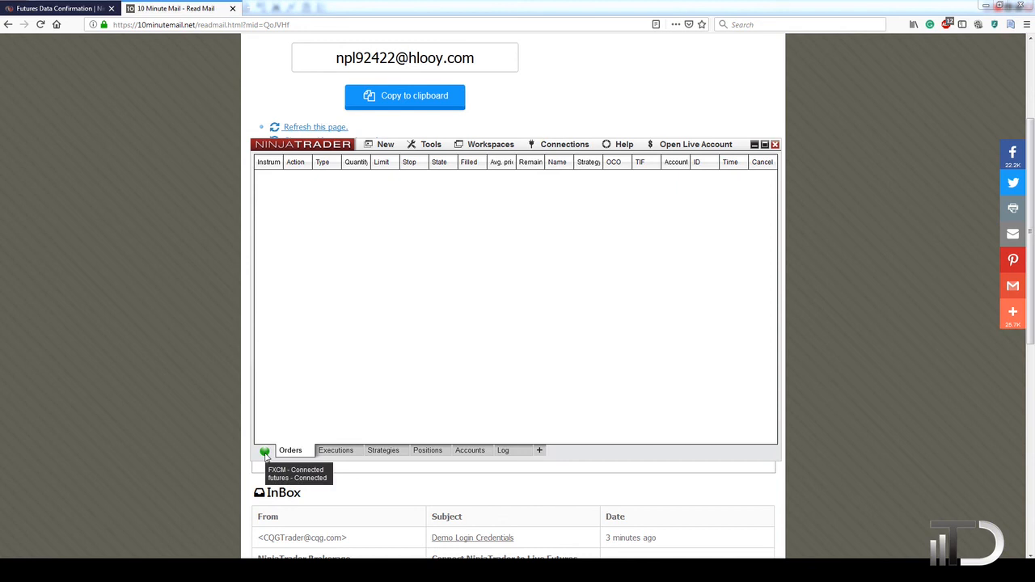
click(432, 146)
Open Tools > Instruments and filter the list to Future instruments.
click(438, 159)
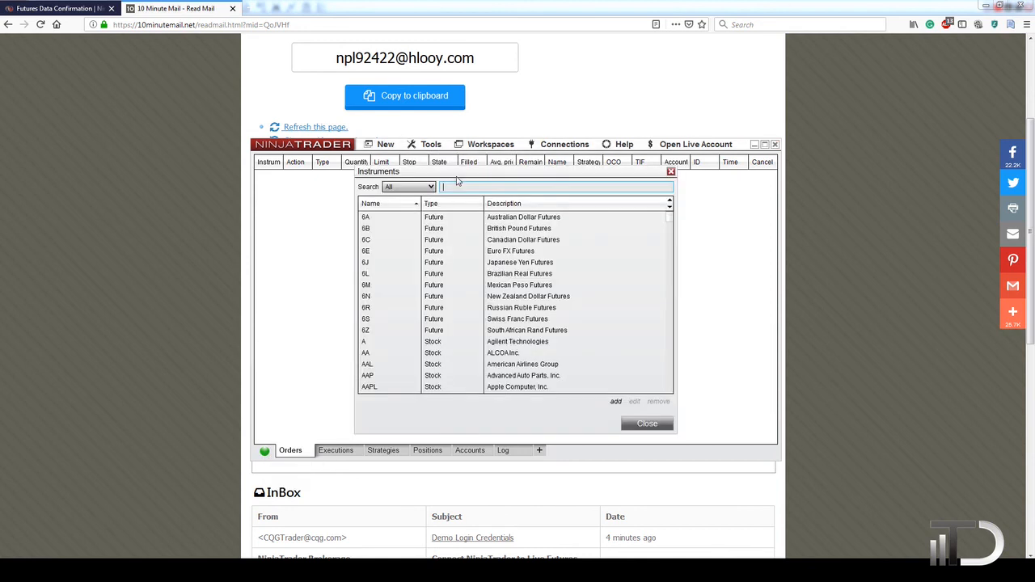
click(427, 188)
click(398, 245)
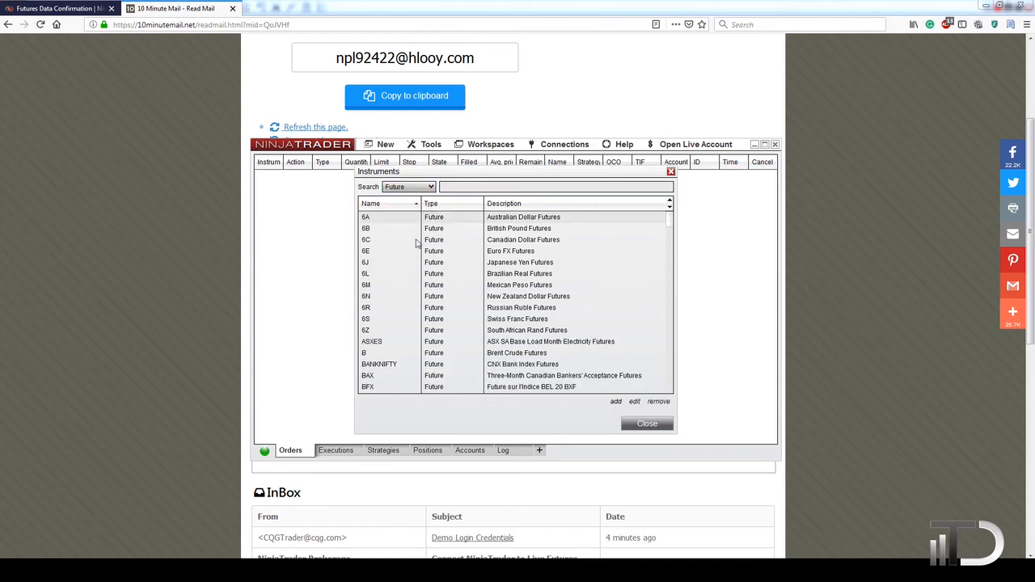
mouse_move(670, 222)
mouse_down()
mouse_move(670, 393)
mouse_move(669, 208)
mouse_up()
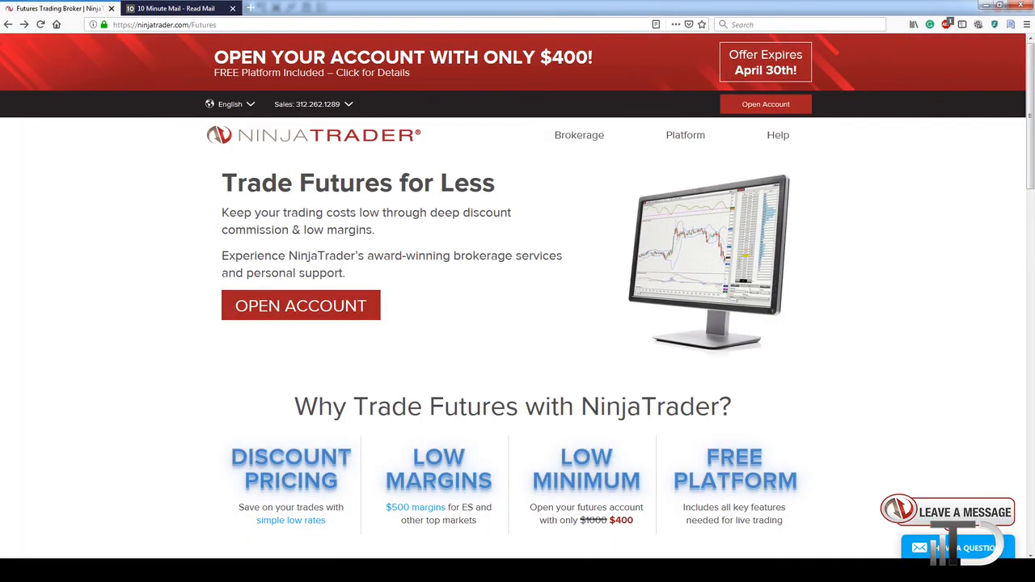
Review the 'Not Ready for Live Trading?' sign-up form, then bring the NinjaTrader Control Center back in front.
drag(113, 28, 234, 30)
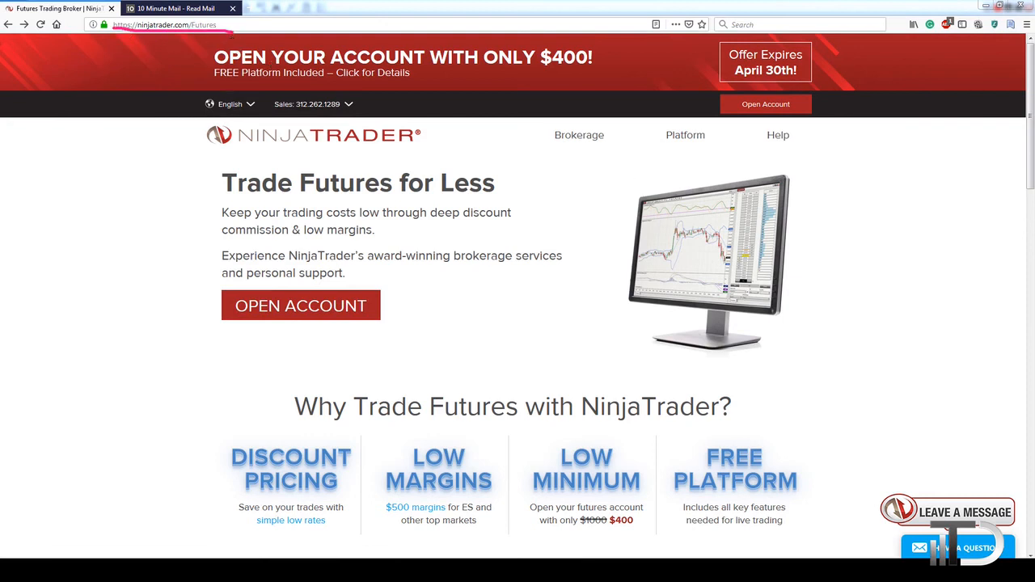
scroll(113, 331, down, 10)
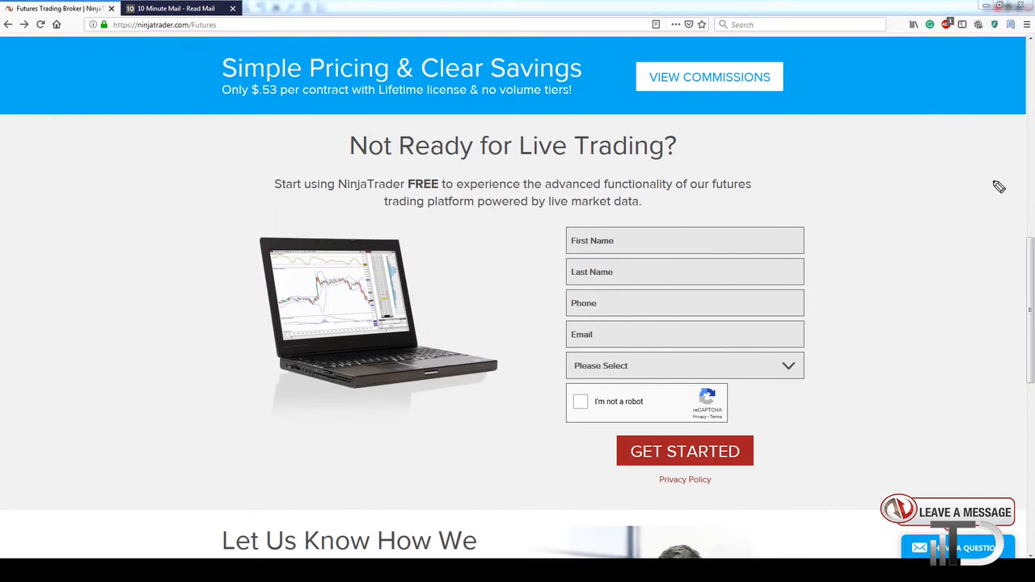
mouse_move(685, 190)
mouse_down()
mouse_move(874, 423)
mouse_move(682, 202)
mouse_up()
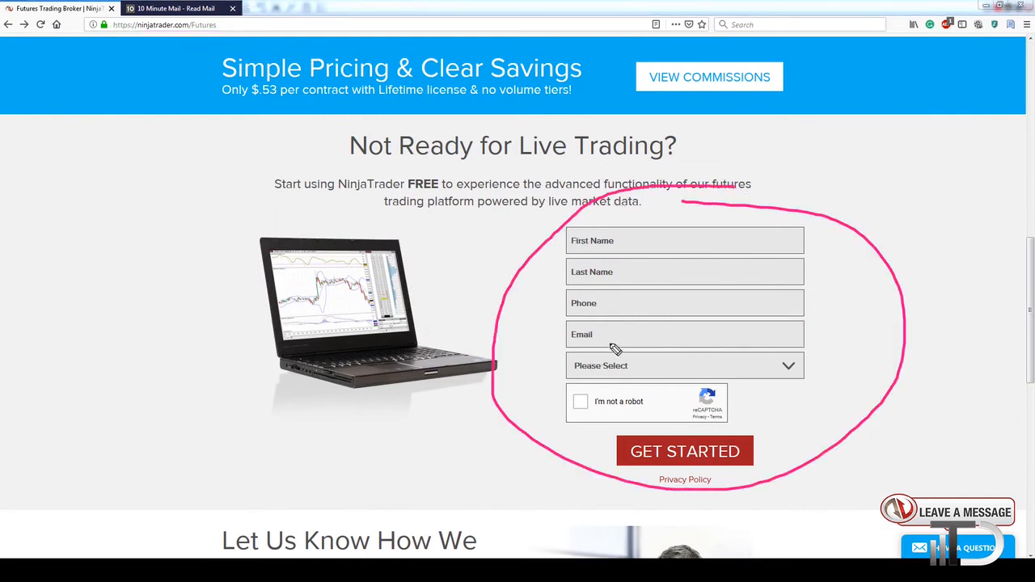
mouse_move(619, 324)
mouse_down()
mouse_move(557, 337)
mouse_move(645, 347)
mouse_move(627, 328)
mouse_up()
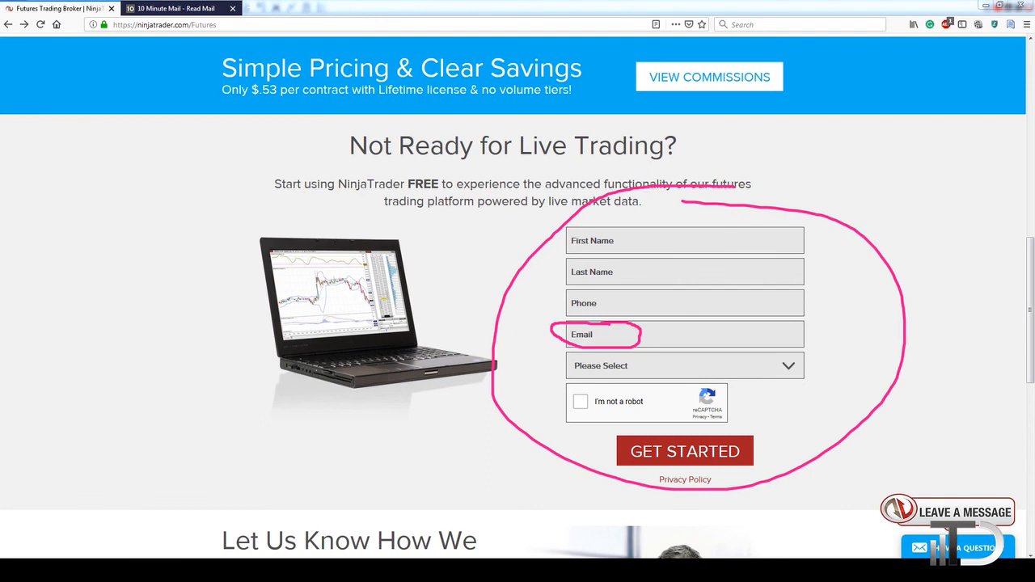
mouse_move(449, 570)
click(300, 516)
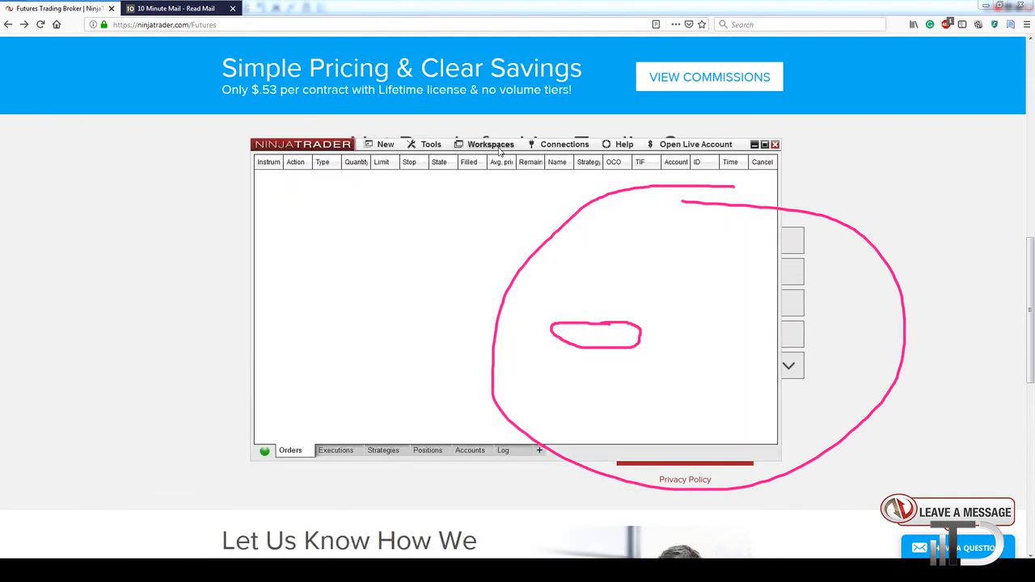
click(558, 146)
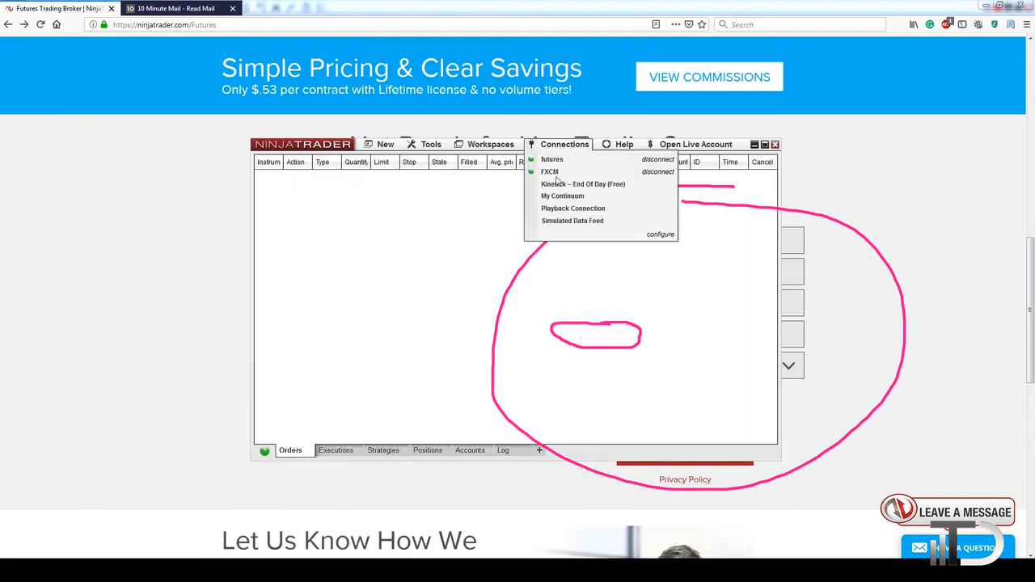
click(662, 234)
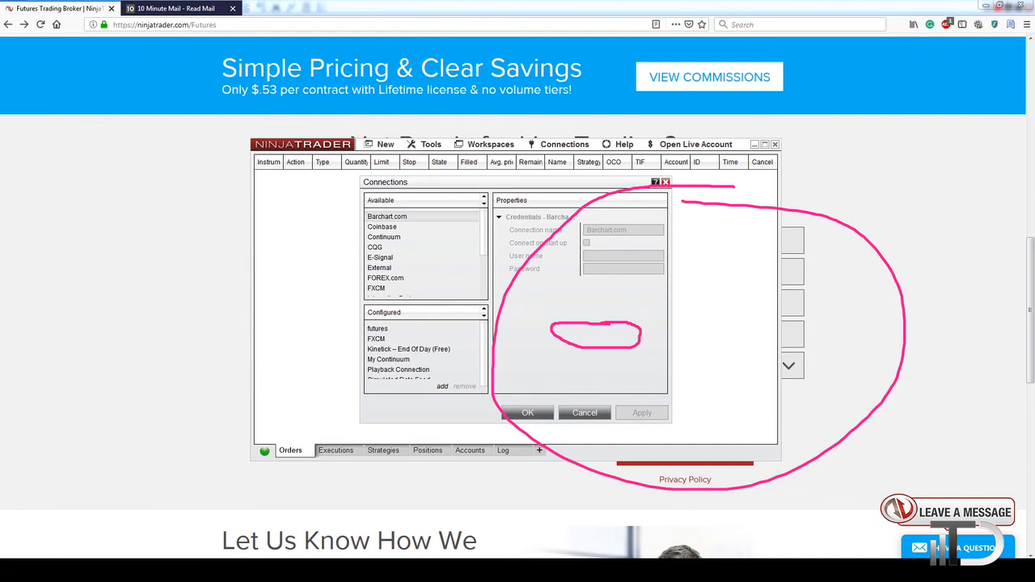
click(381, 329)
drag(643, 258, 577, 263)
key(Tab)
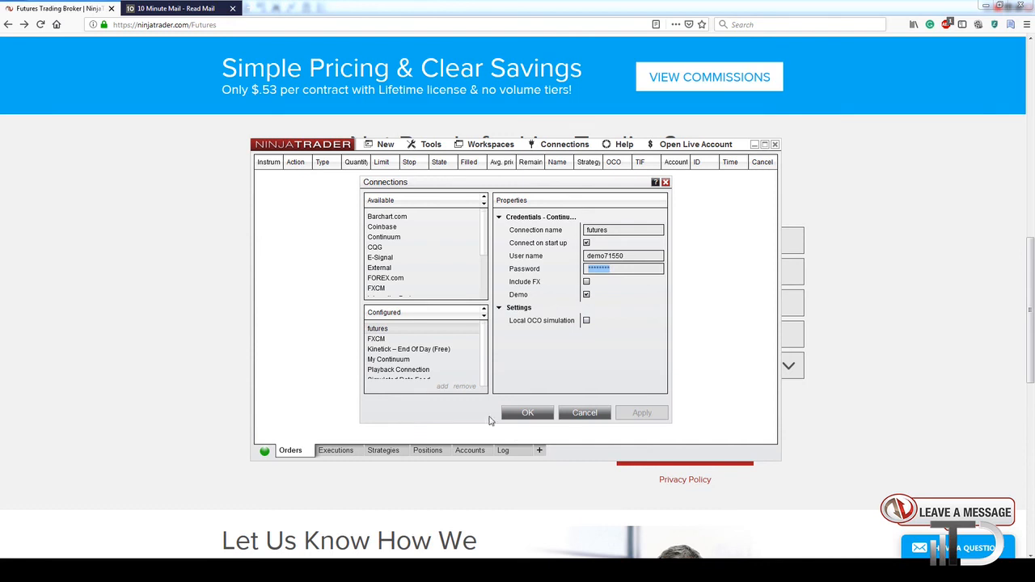
click(508, 414)
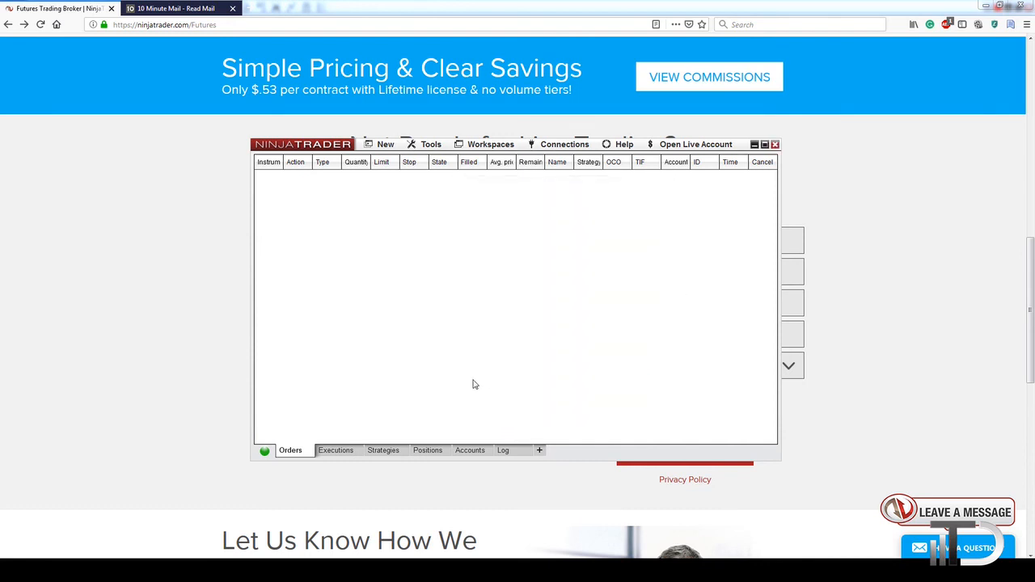